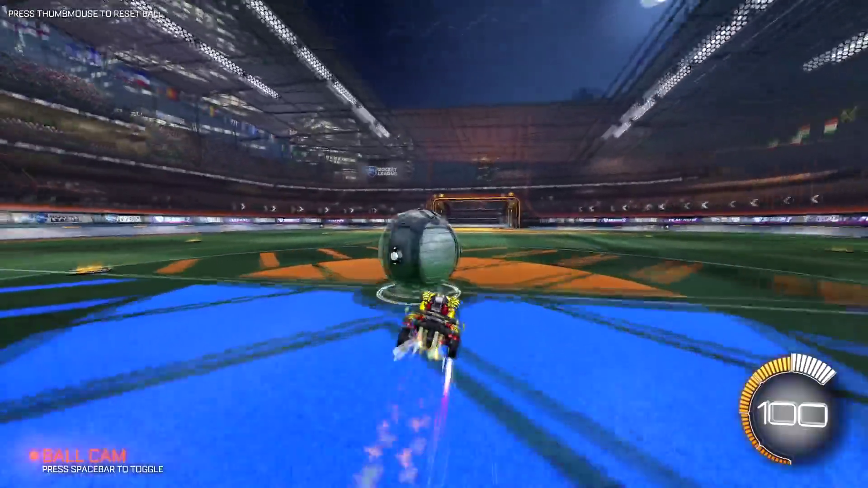
Step: Hit the ball around the freeplay arena using boosts, wall drives and flips
key("w")
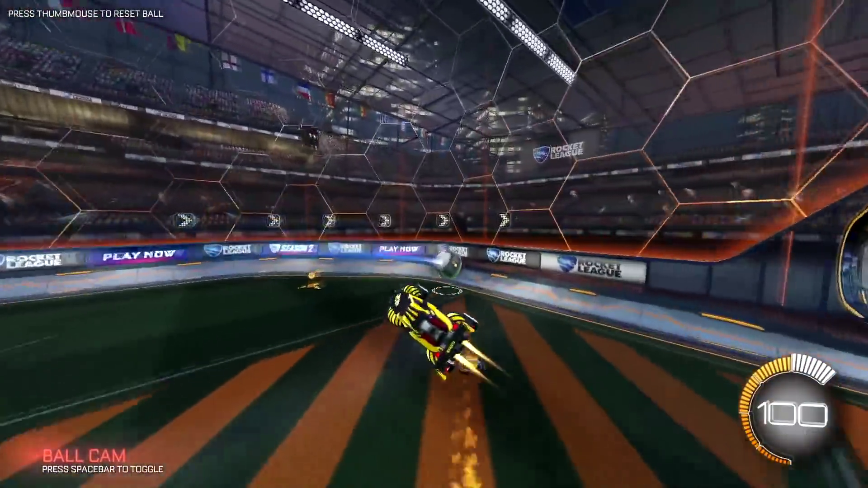
key("w")
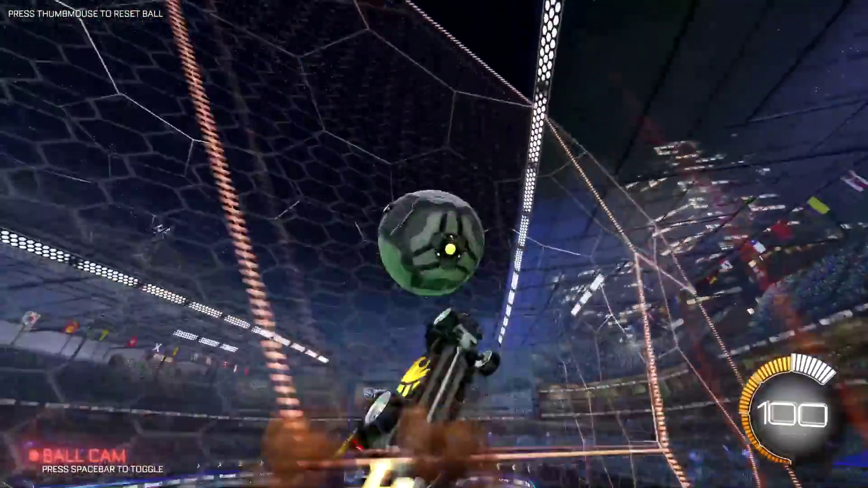
key("w")
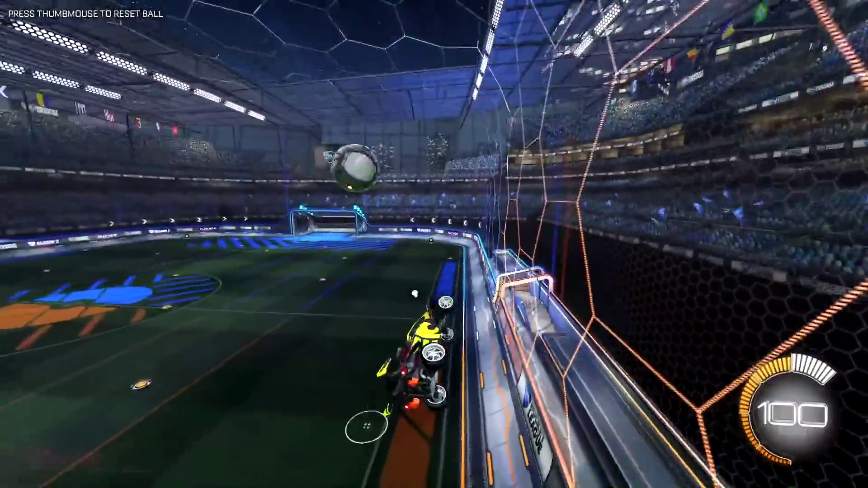
key("space")
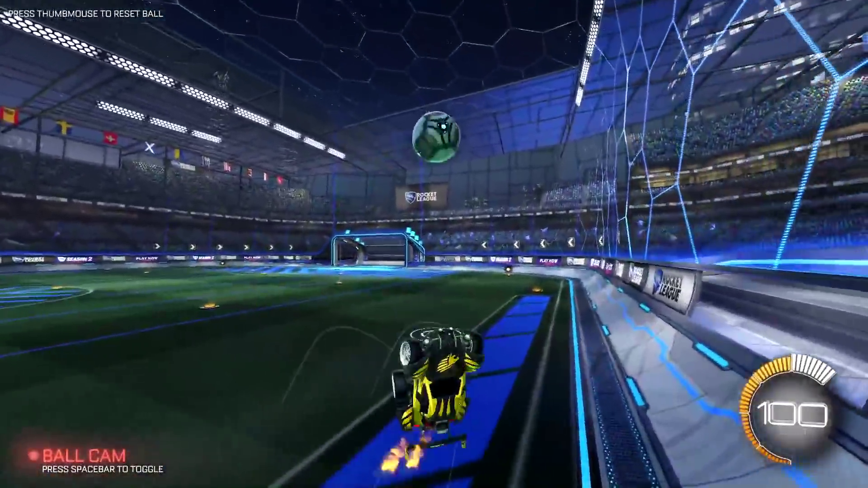
key("space")
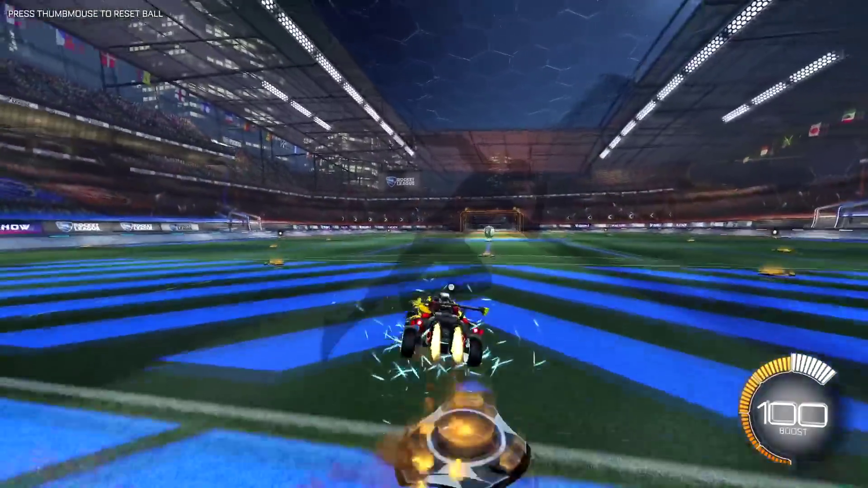
key("space")
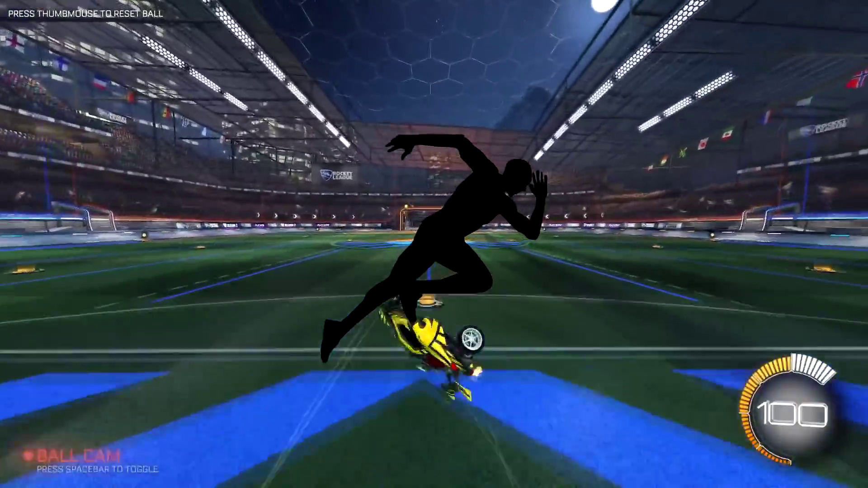
key("w")
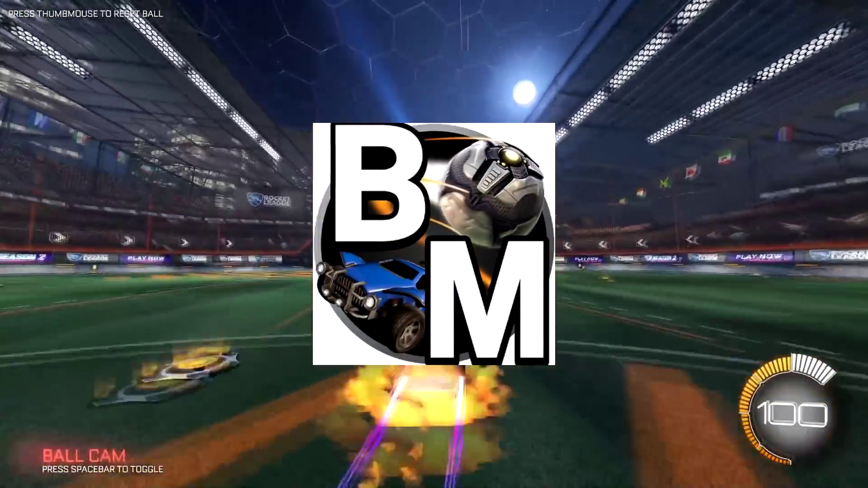
key("space")
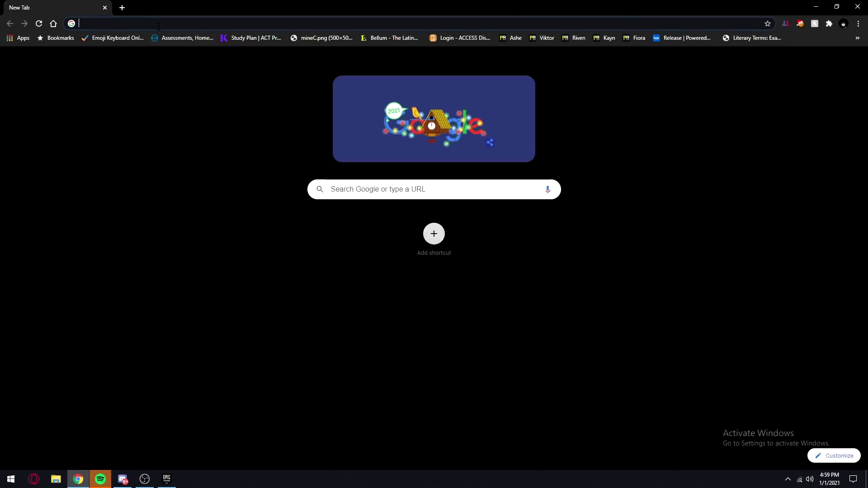
Step: Search for bakkesmod and go to the official BakkesMod site's download page
left_click(159, 25)
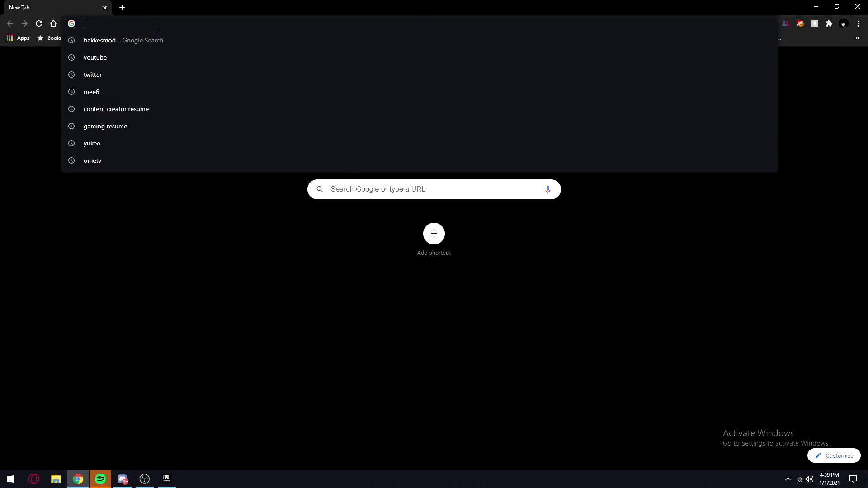
type("bakkes")
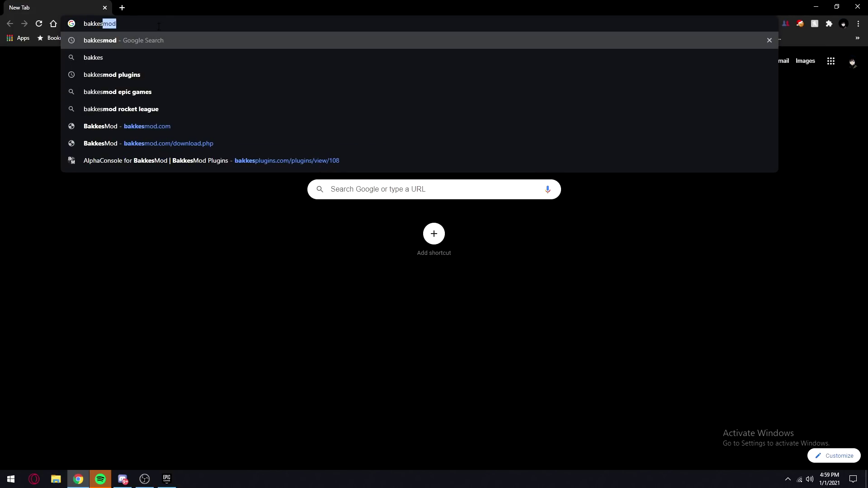
key("Return")
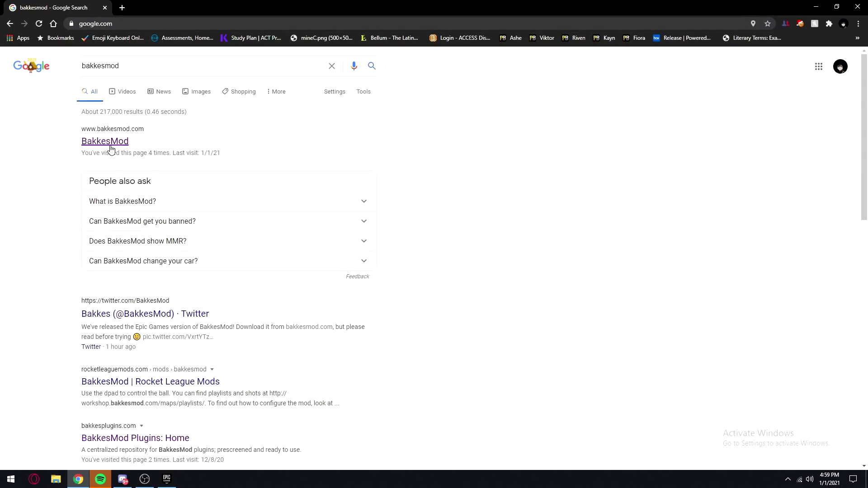
left_click(110, 144)
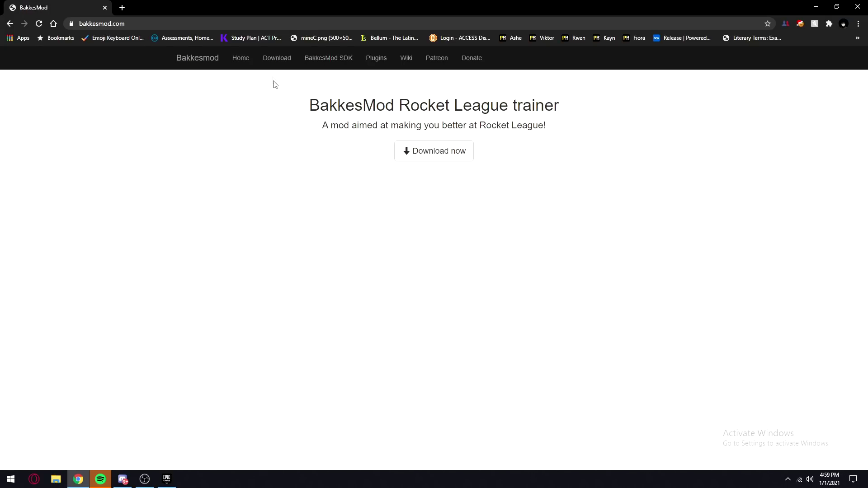
left_click(274, 61)
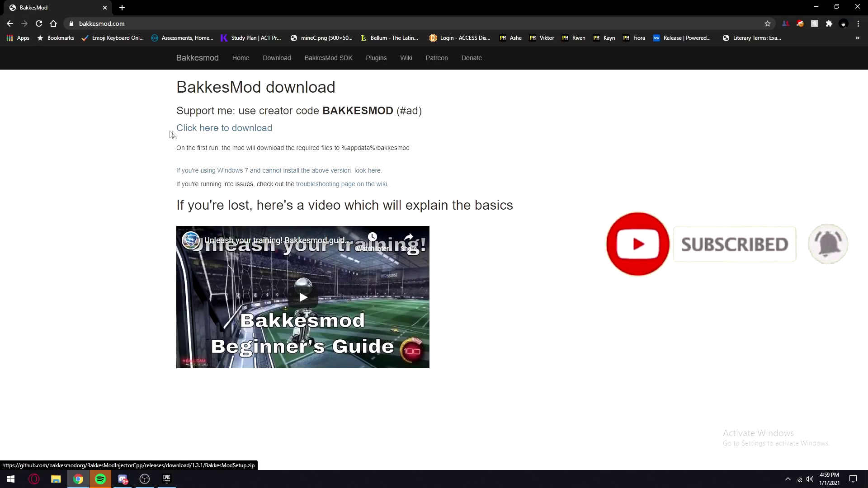
Step: Download BakkesModSetup.zip and keep it despite Chrome's safety warning
left_click(218, 130)
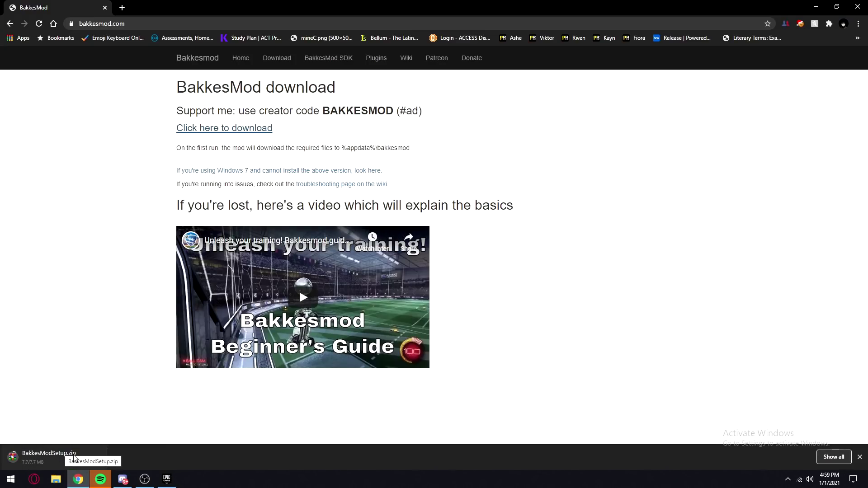
left_click(170, 458)
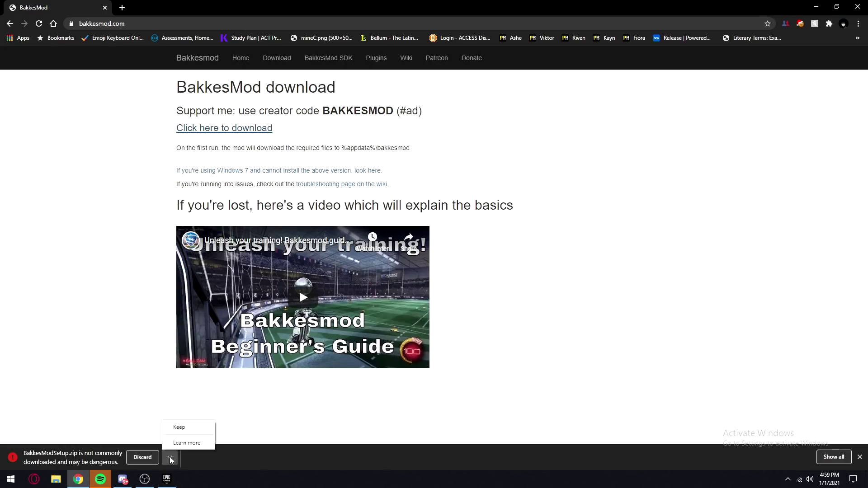
left_click(190, 428)
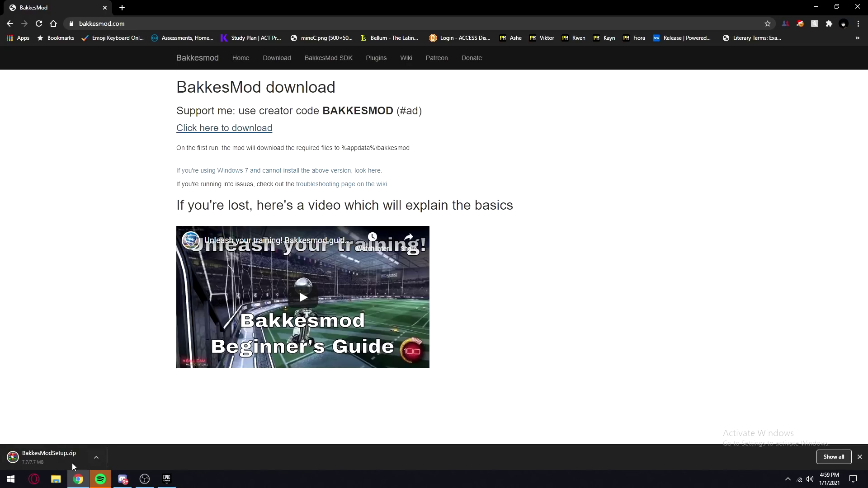
left_click(55, 480)
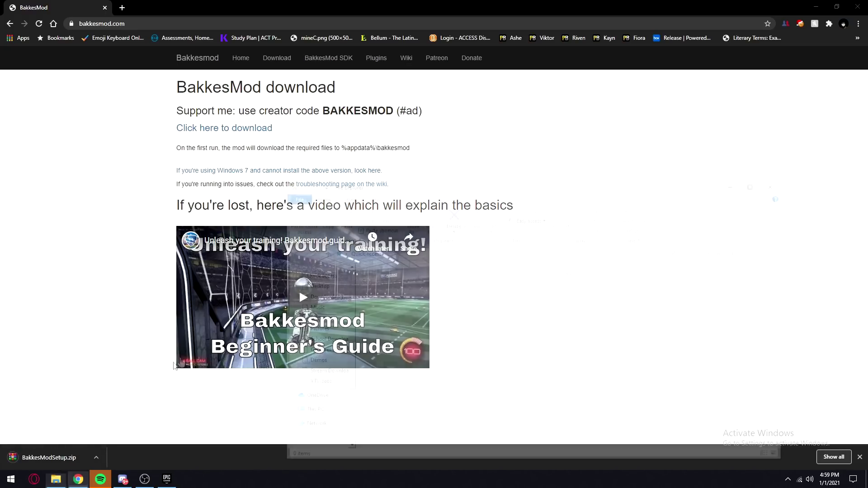
Step: Extract BakkesModSetup.zip in Downloads into a BakkesModSetup folder
left_click(317, 296)
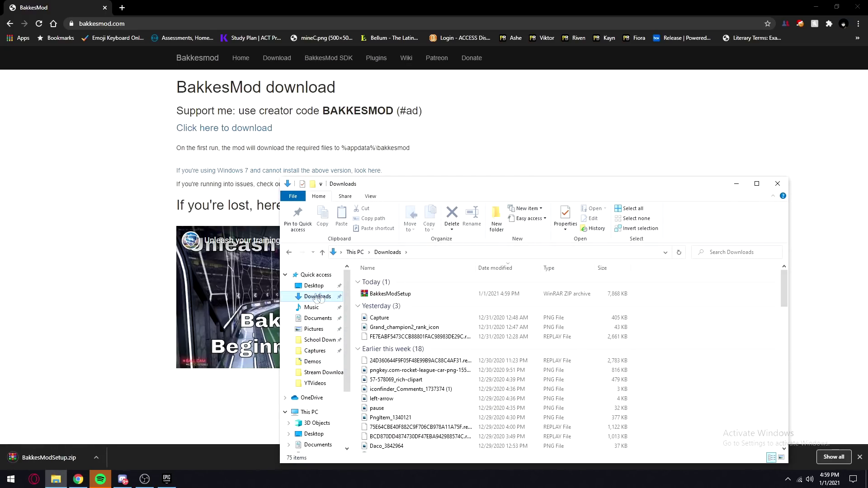
left_click(381, 297)
right_click(383, 296)
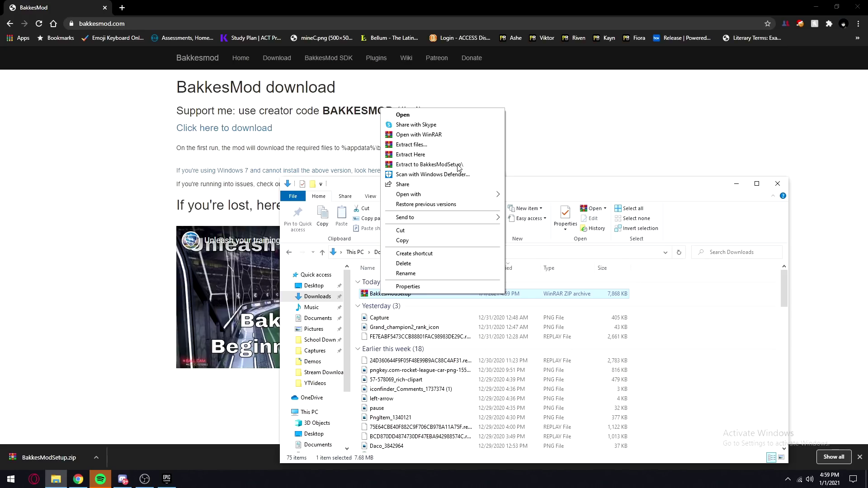
left_click(445, 164)
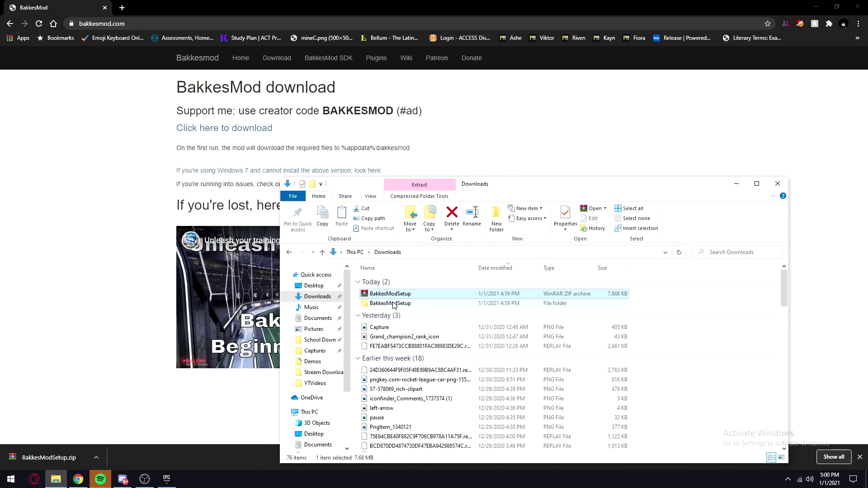
Step: Open the BakkesModSetup folder and run the BakkesModSetup application
left_click(379, 304)
double_click(380, 304)
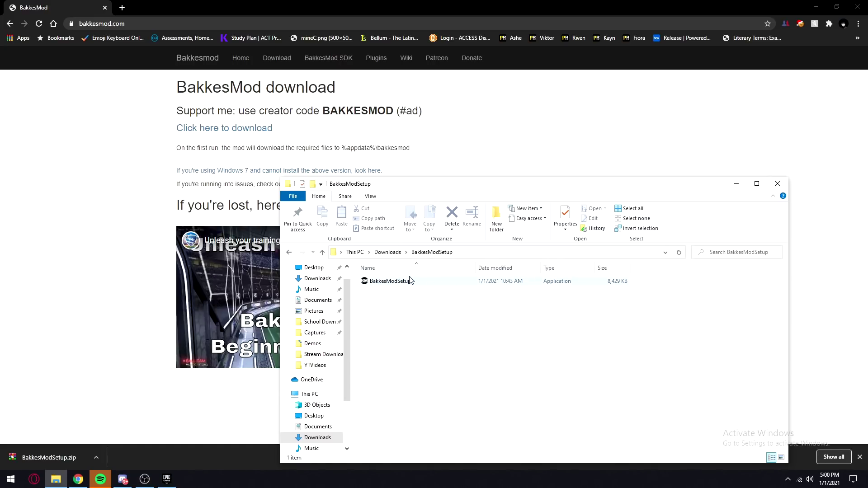
left_click(386, 284)
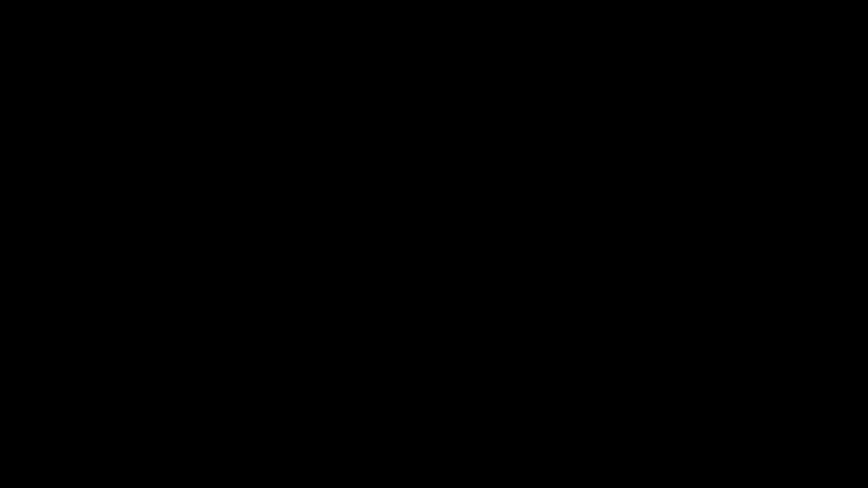
Step: Install BakkesMod 3.0 at the default location with a desktop shortcut, then launch it
left_click(397, 245)
left_click(462, 277)
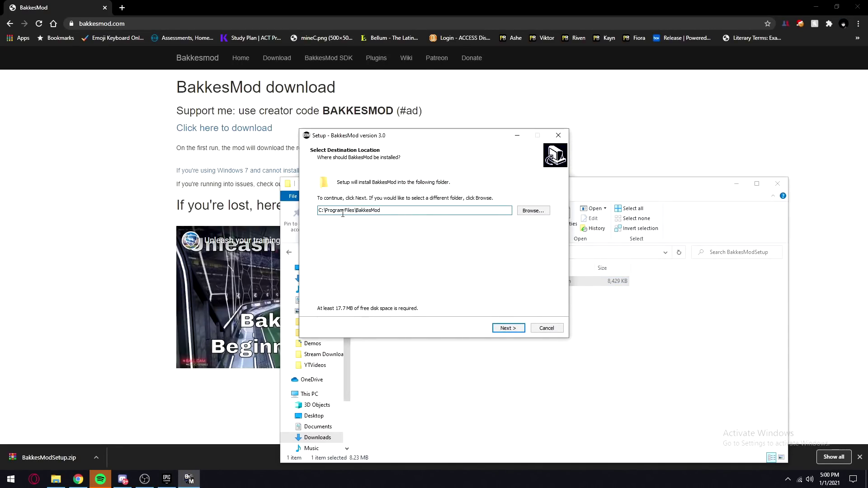
left_click(507, 329)
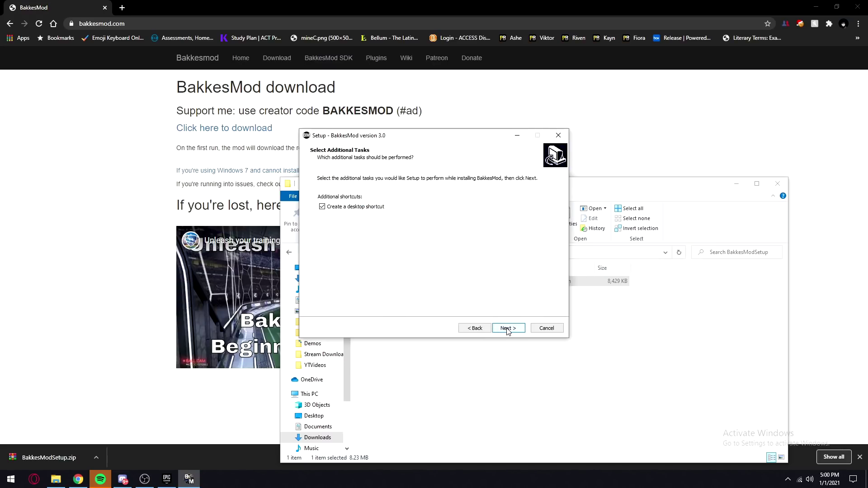
left_click(507, 328)
left_click(508, 329)
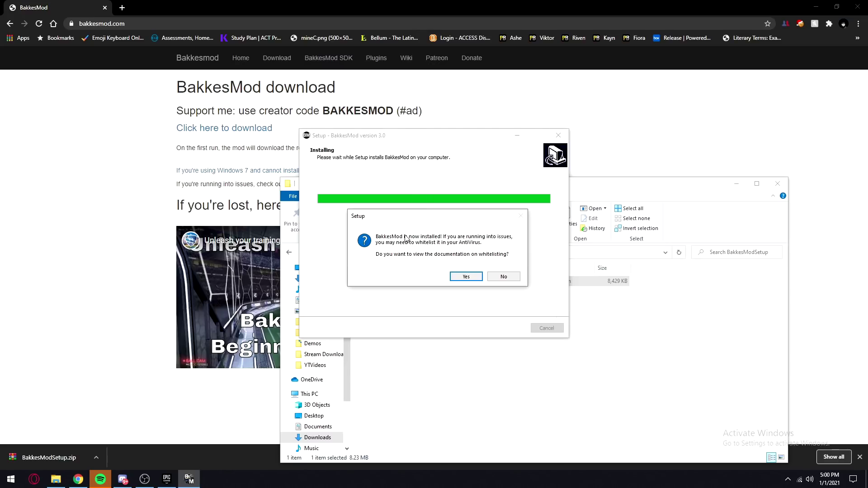
left_click(504, 277)
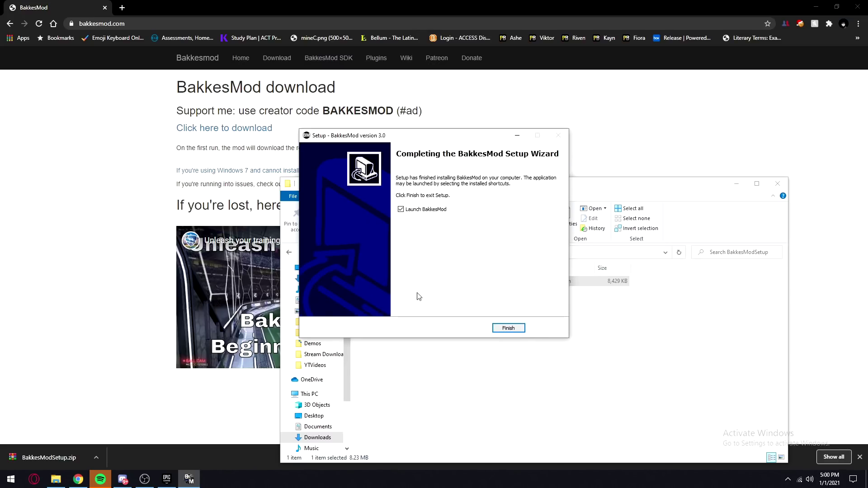
left_click(507, 329)
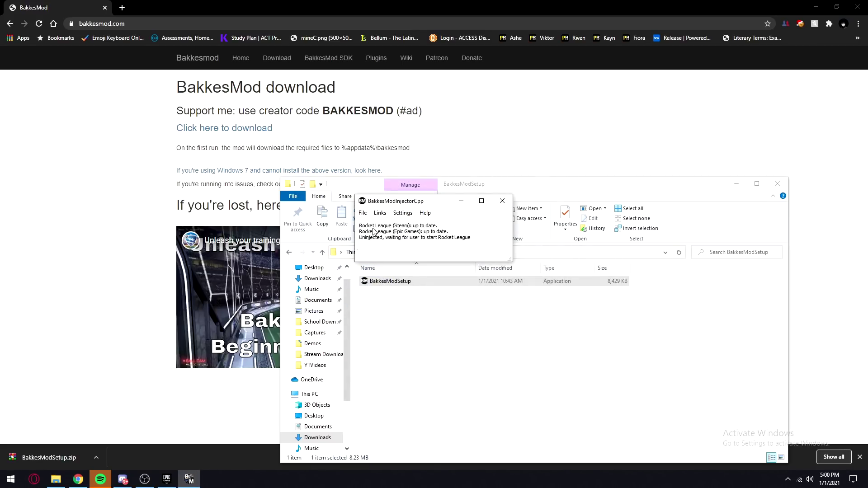
Step: Minimise the BakkesMod window and launch Rocket League from the Epic Games library
left_click(462, 201)
left_click(172, 480)
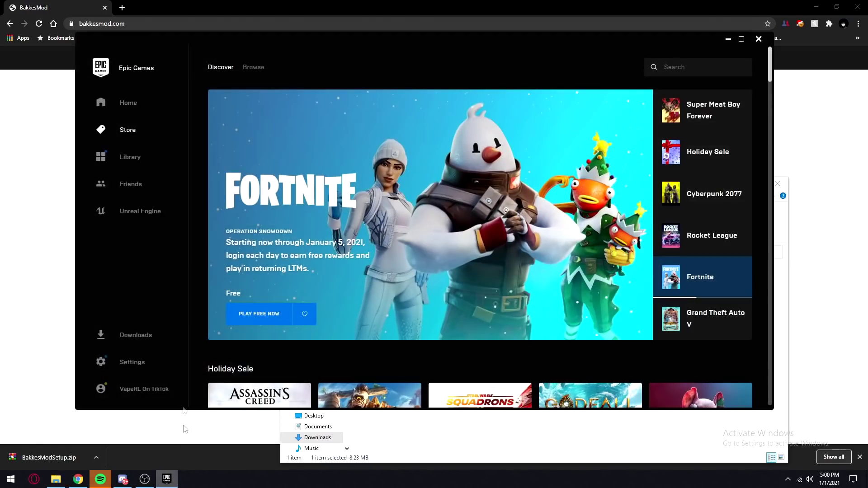
left_click(134, 158)
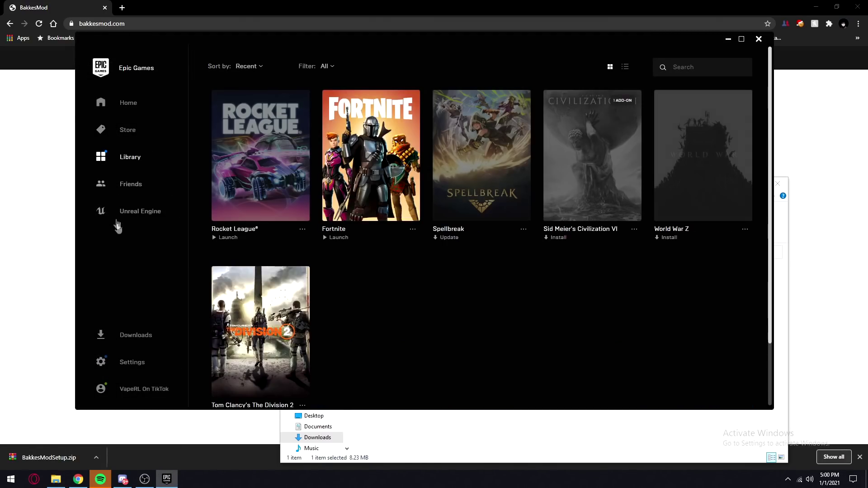
left_click(268, 163)
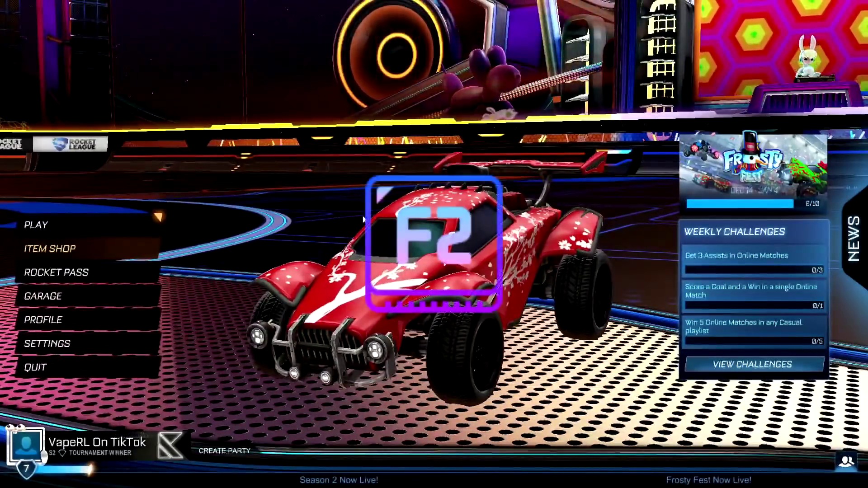
Step: Open the BakkesMod overlay with F2 and browse its settings tabs through to Plugins
key("F2")
left_click_drag(503, 118, 451, 86)
left_click(269, 98)
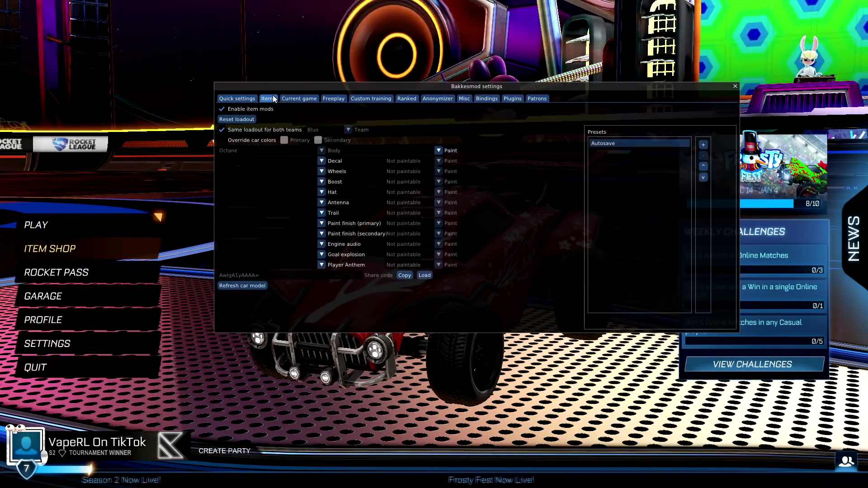
left_click(337, 98)
left_click(370, 98)
left_click(404, 99)
left_click(437, 98)
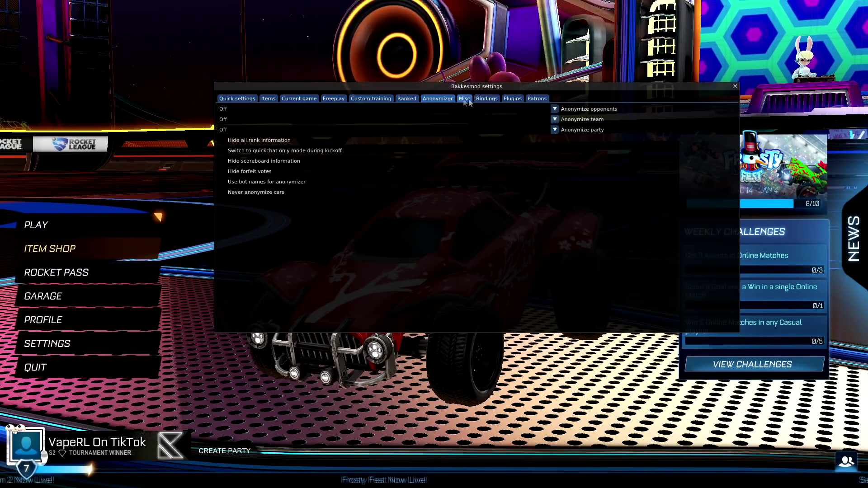
left_click(486, 100)
left_click(512, 98)
Step: Return back through the tabs to the Items tab's item mods loadout
left_click(487, 99)
left_click(465, 98)
left_click(439, 98)
left_click(409, 98)
left_click(374, 98)
left_click(335, 98)
left_click(268, 99)
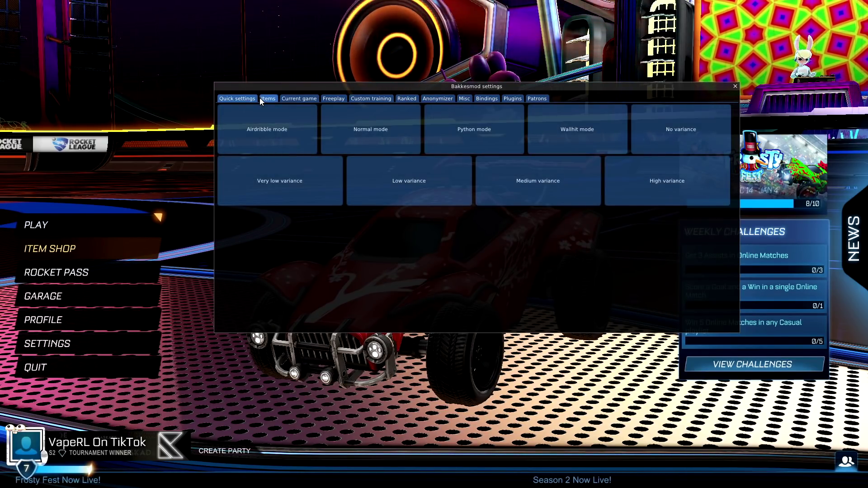
left_click(273, 98)
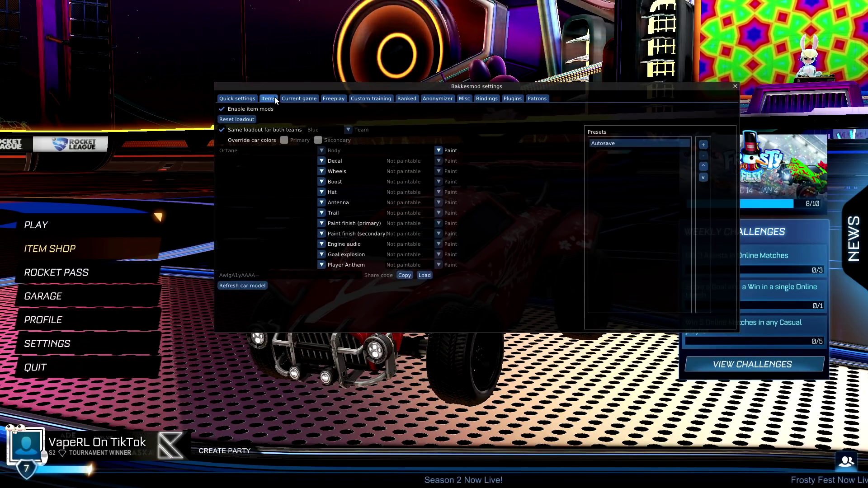
Step: Paint the Octane body Titanium White after trying Cobalt and Black
left_click_drag(278, 88, 533, 53)
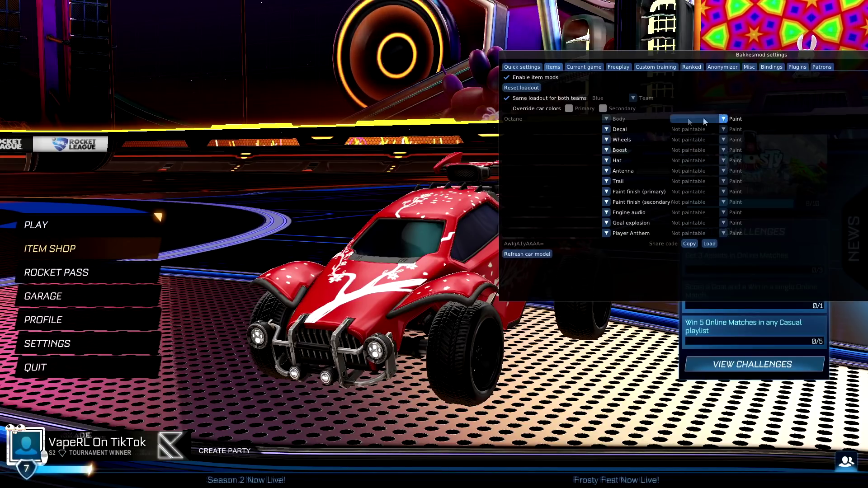
left_click(692, 118)
left_click(700, 153)
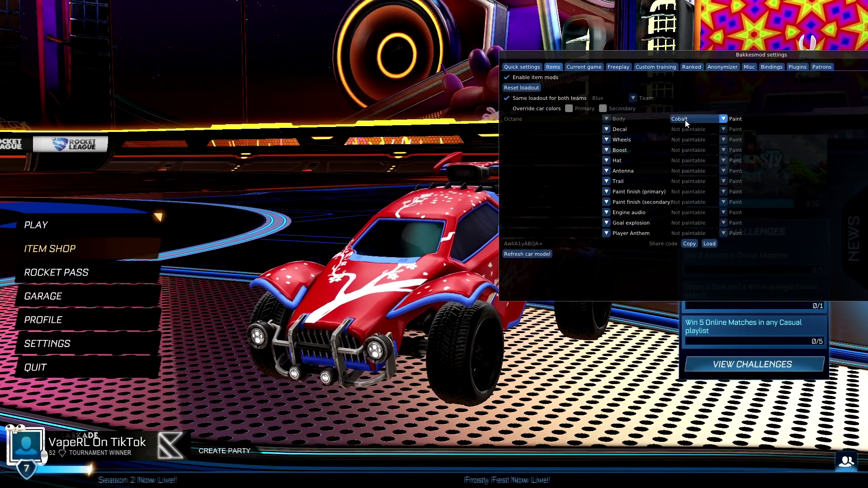
left_click(691, 118)
left_click(690, 138)
left_click(694, 119)
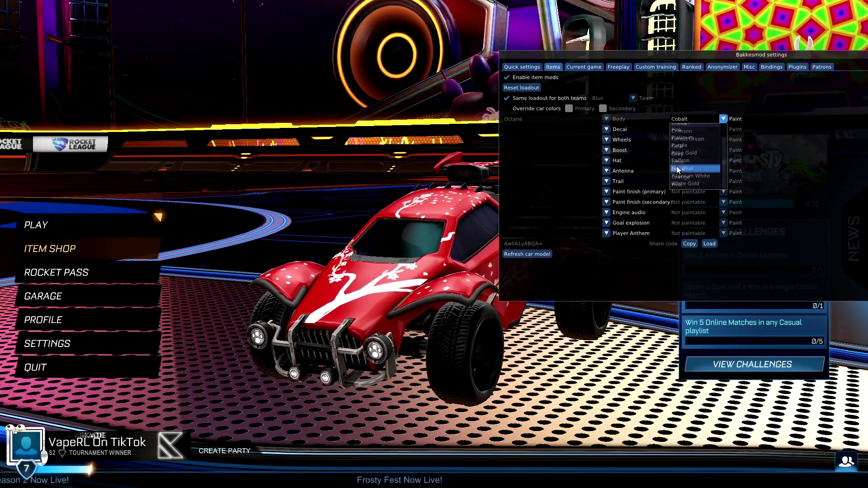
scroll(680, 171, "down", 3)
left_click(679, 176)
Step: Apply the S1 - Supersonic Legend decal and the Gold Rush boost
left_click(536, 131)
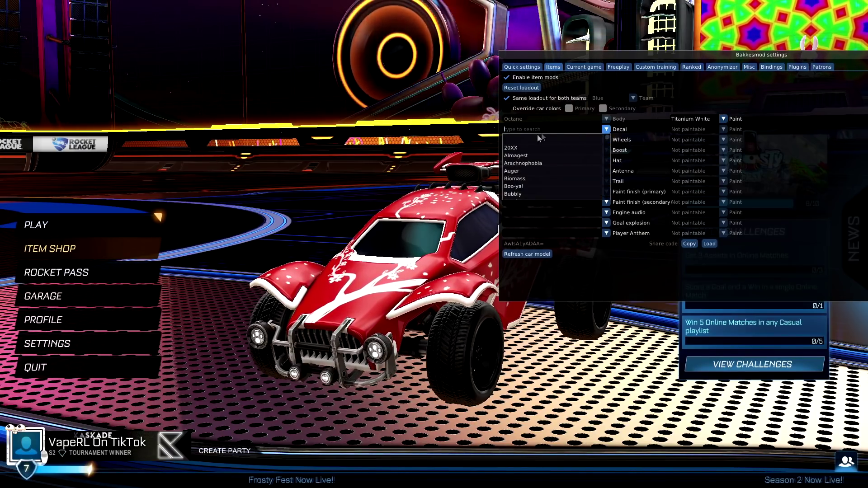
type("super")
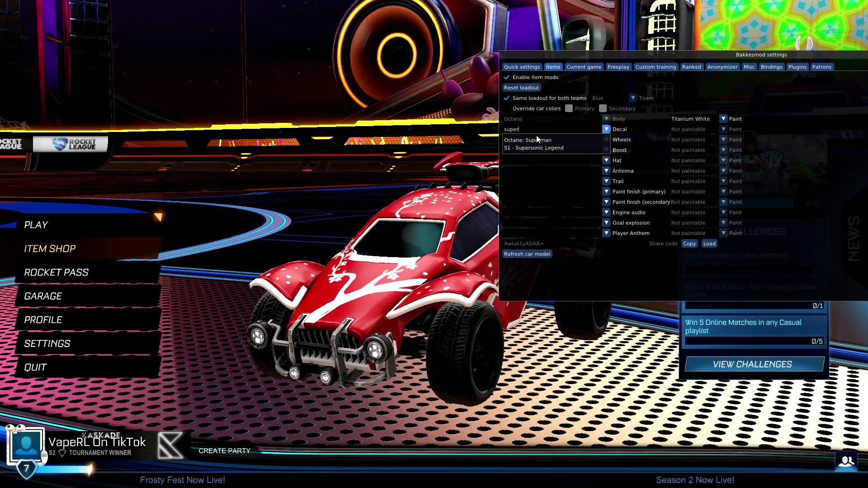
left_click(538, 147)
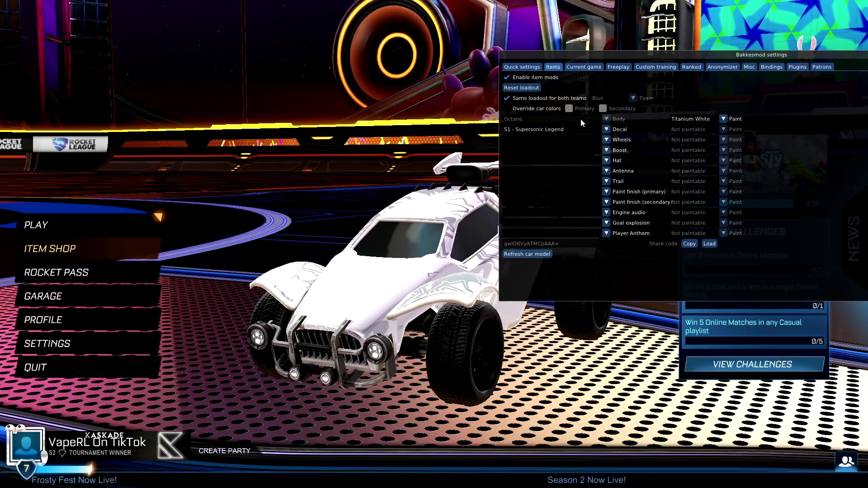
mouse_move(566, 55)
left_mouse_down()
mouse_move(600, 83)
mouse_move(561, 66)
left_mouse_up()
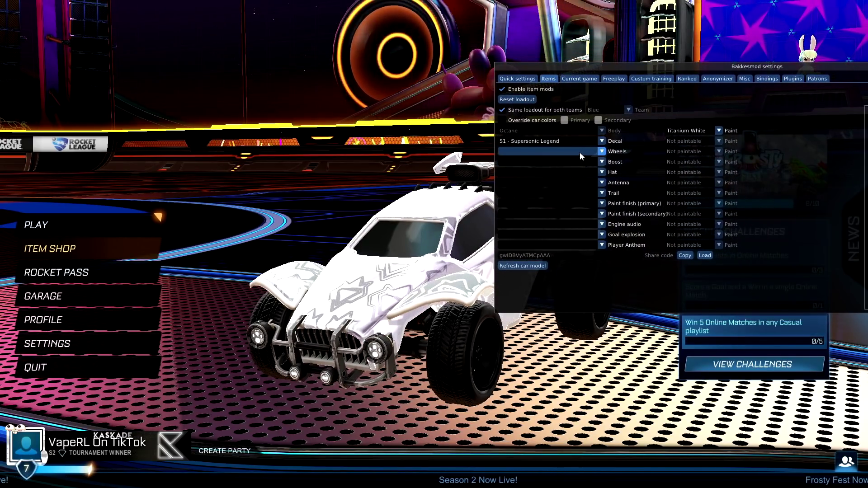
left_click(582, 164)
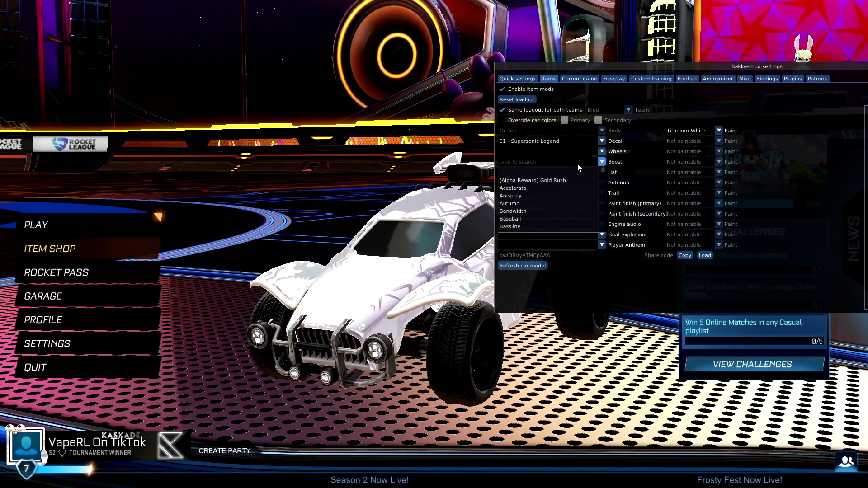
left_click(566, 181)
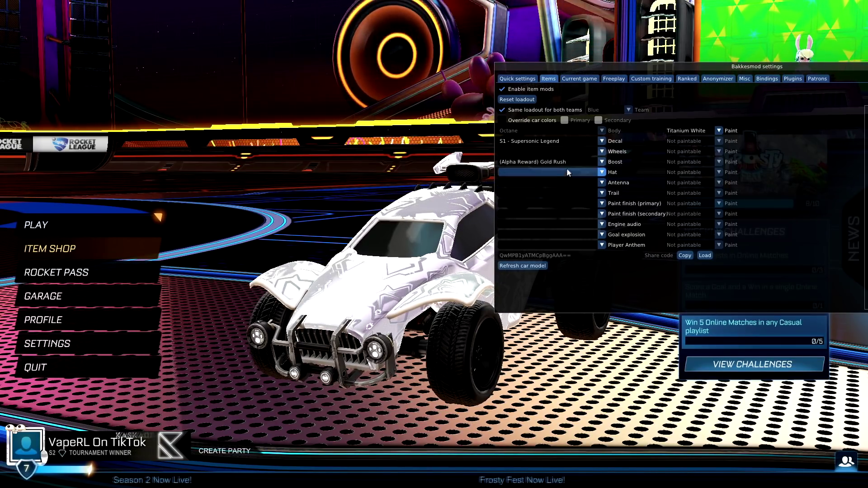
Step: Equip Zomba wheels painted Titanium White and close the settings window
left_click(571, 152)
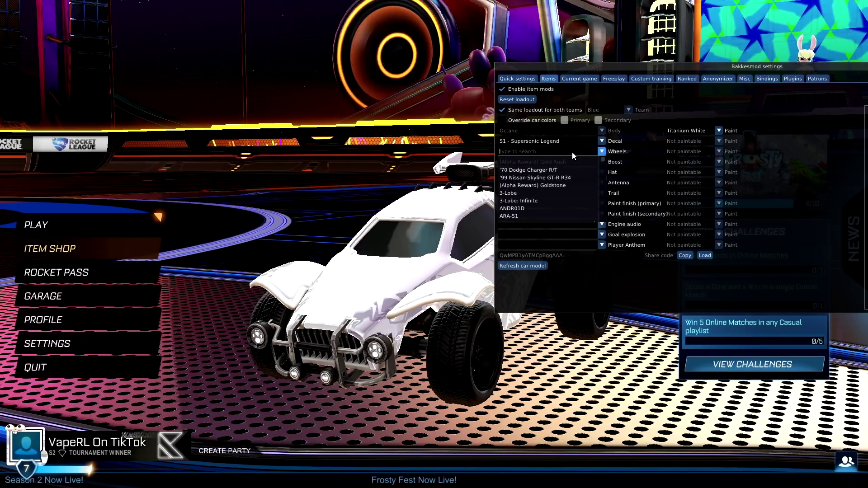
type("zomba")
key("Return")
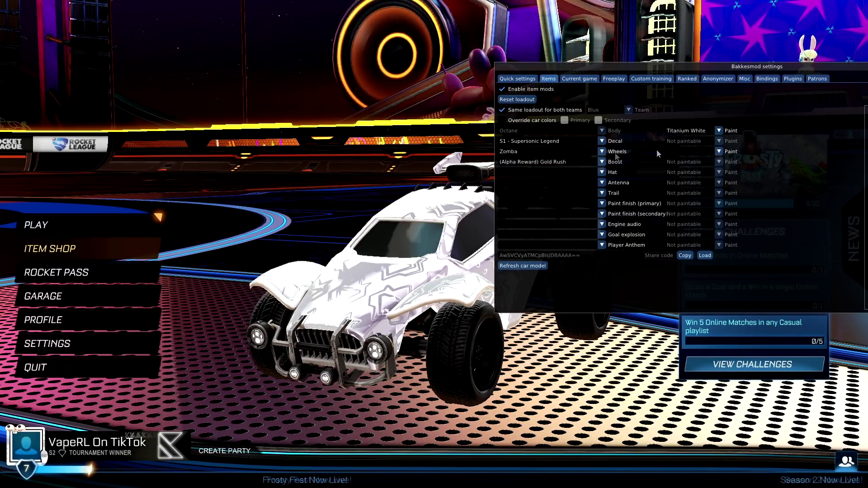
left_click(689, 152)
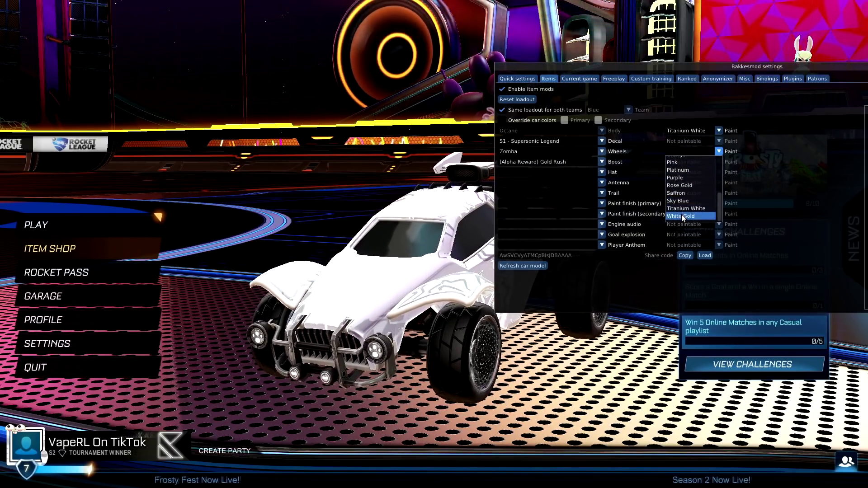
left_click(682, 209)
left_click_drag(571, 69, 403, 97)
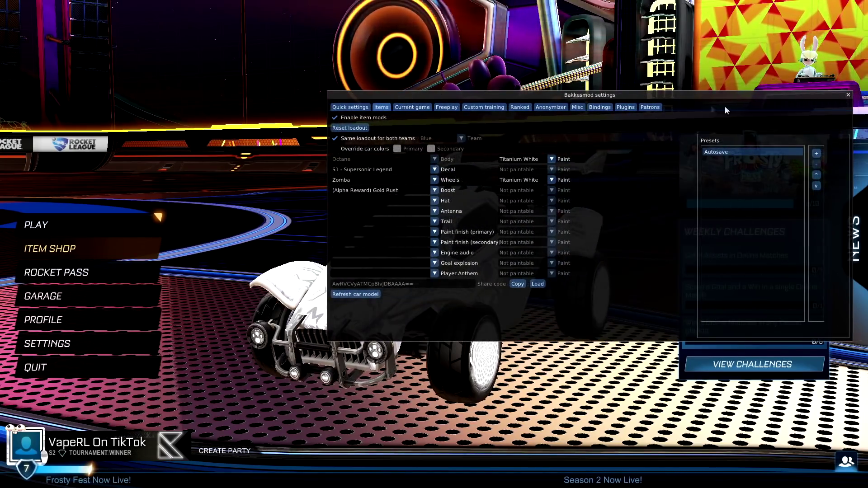
left_click(848, 95)
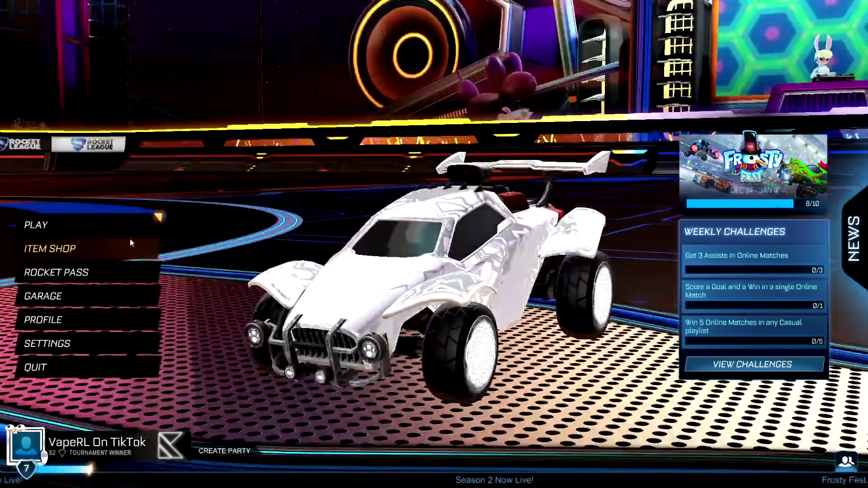
Step: Start a Free Play training session in Utopia Coliseum
left_click(87, 225)
left_click(266, 312)
left_click(126, 290)
left_click(406, 316)
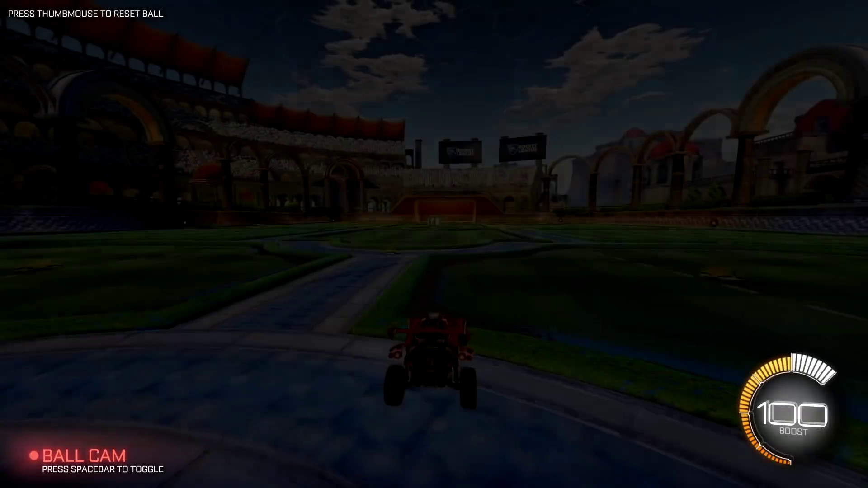
Step: Drive the white Octane after the ball with boosts and wall jumps, then exit to the main menu
key("w")
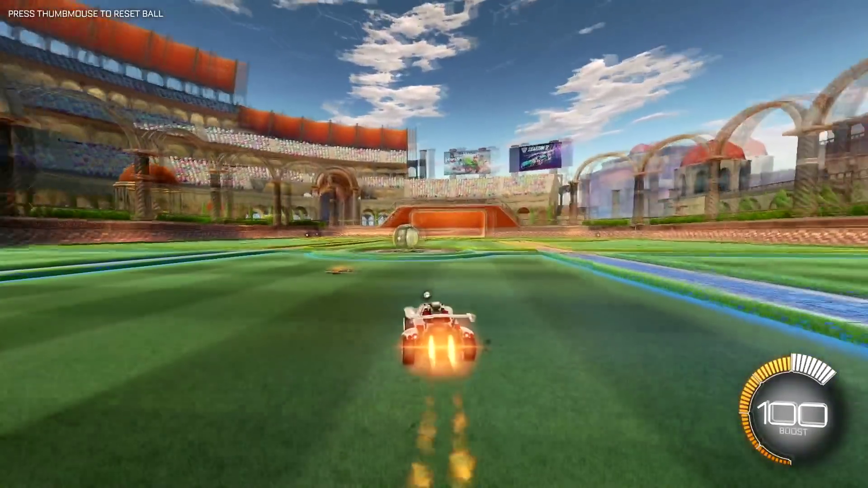
key("space")
key("w")
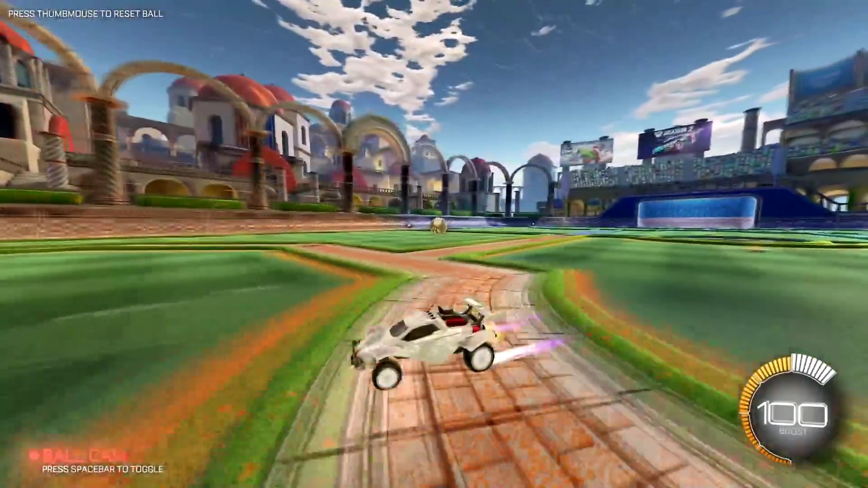
key("w")
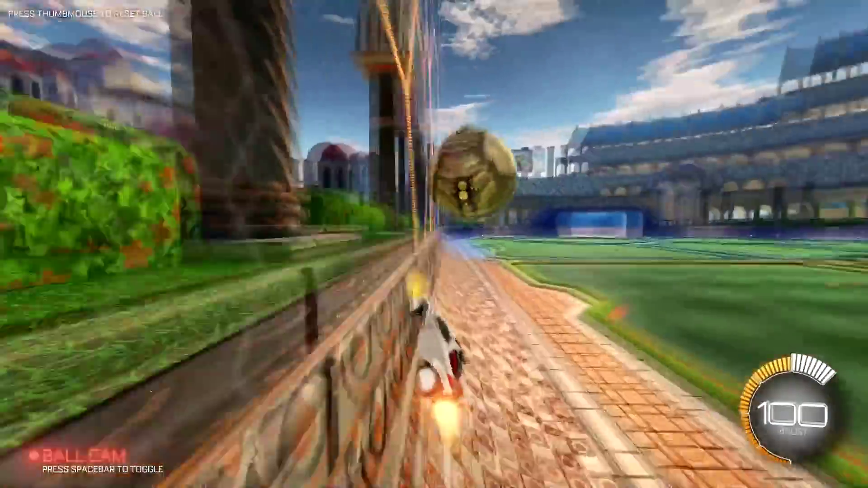
key("w")
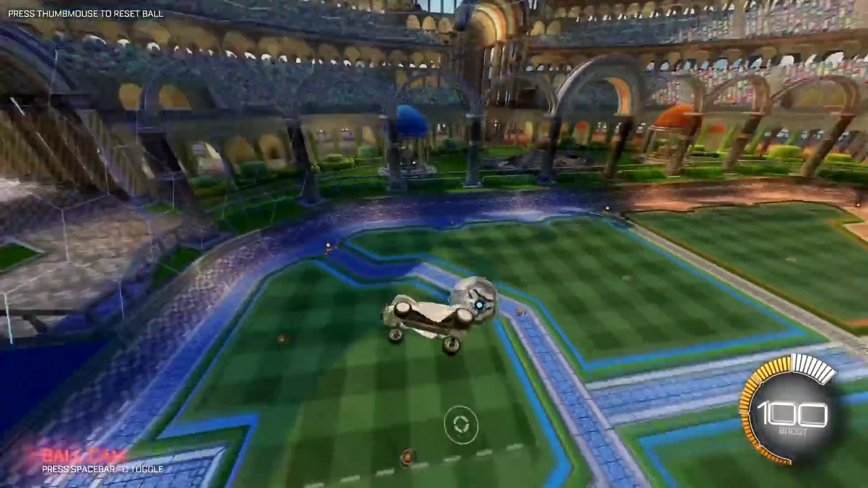
key("space")
key("space")
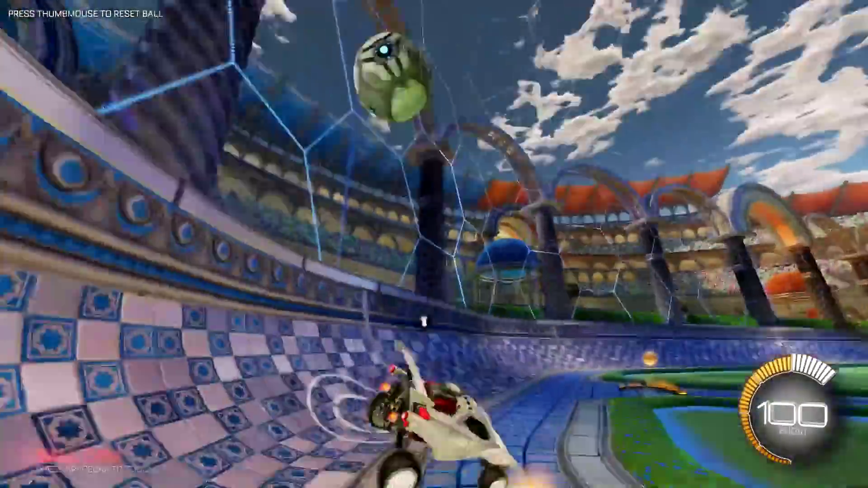
key("space")
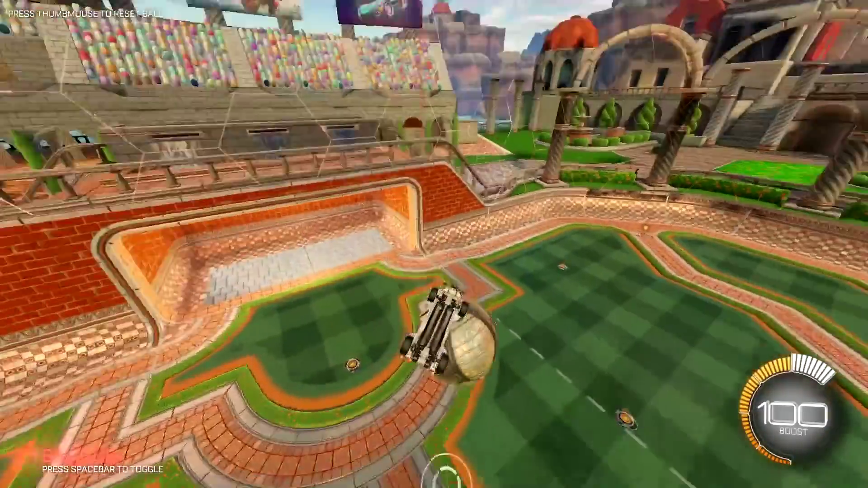
key("Escape")
left_click(432, 285)
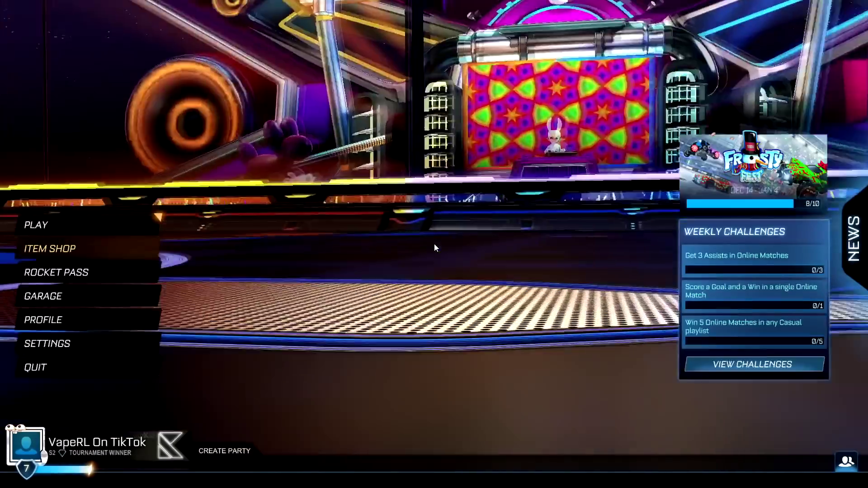
Step: Open BakkesMod with F2, view the Misc, Anonymizer, Ranked, Bindings, Plugins and Patrons tabs, then close it
key("F2")
left_click(577, 108)
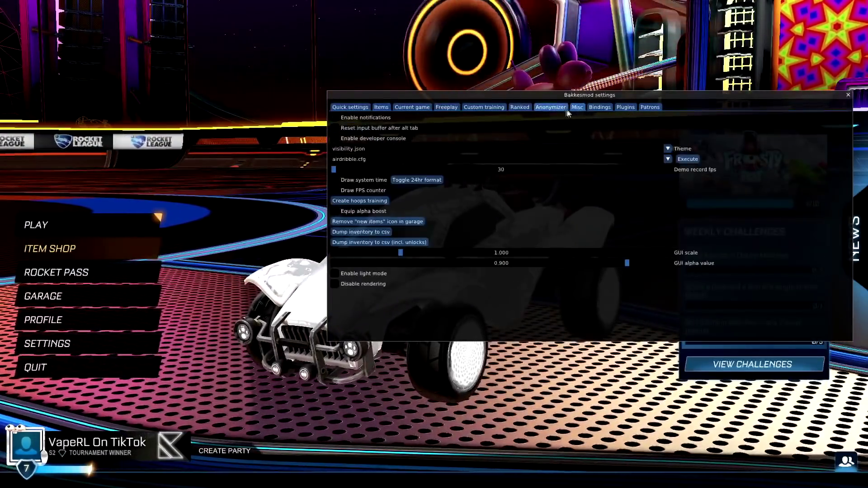
left_click(553, 108)
left_click(516, 108)
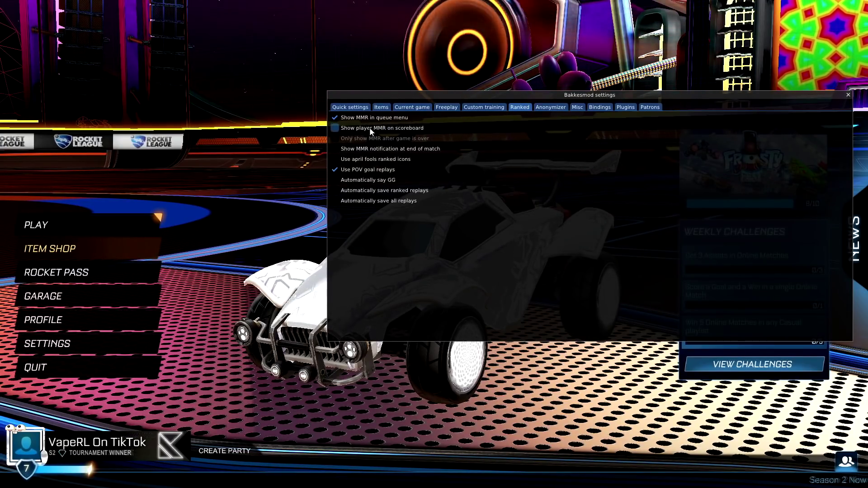
left_click(554, 107)
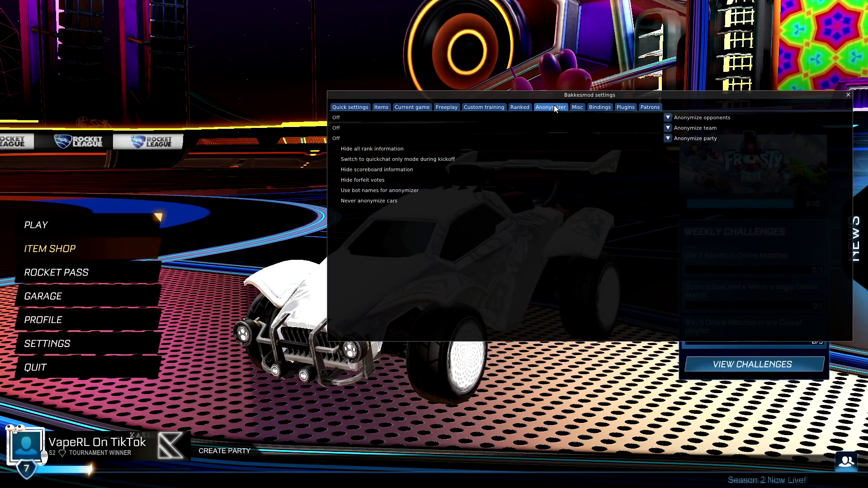
left_click(577, 107)
left_click(600, 107)
left_click(626, 107)
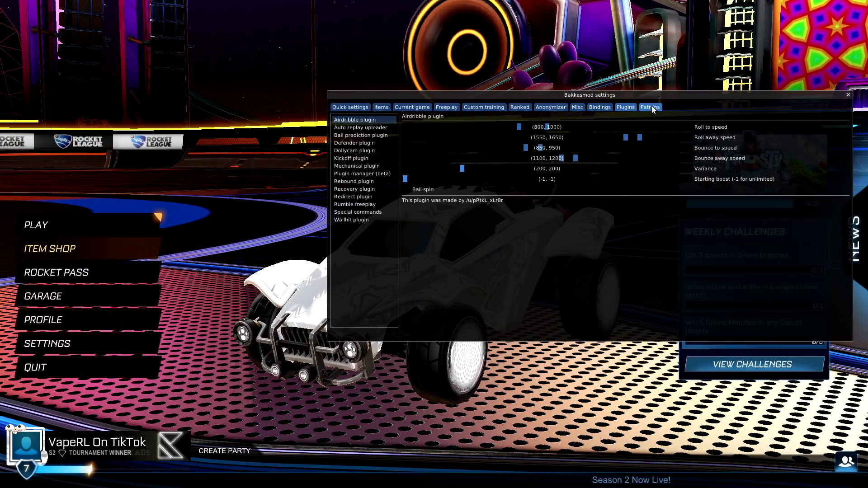
left_click(651, 107)
left_click(599, 107)
left_click(577, 107)
left_click(847, 94)
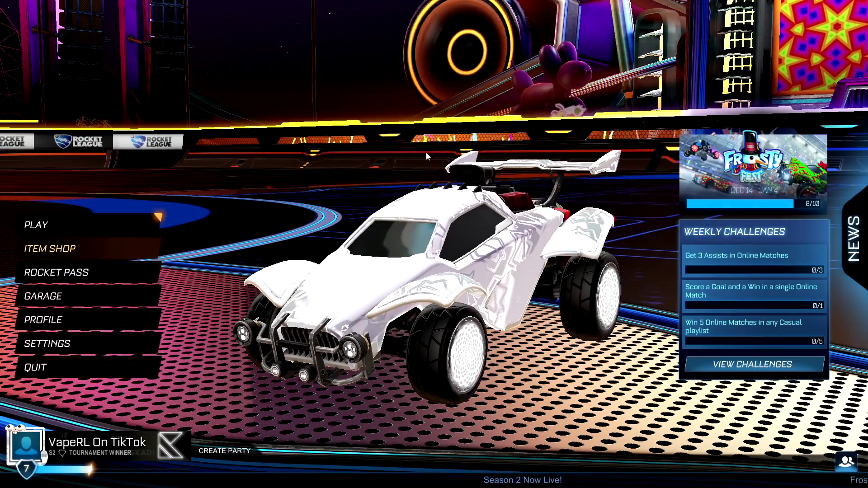
Step: Choose Play > Training > Free Play to reach the Utopia Coliseum – Soccar arena choice
left_click(90, 224)
left_click(267, 305)
left_click(210, 289)
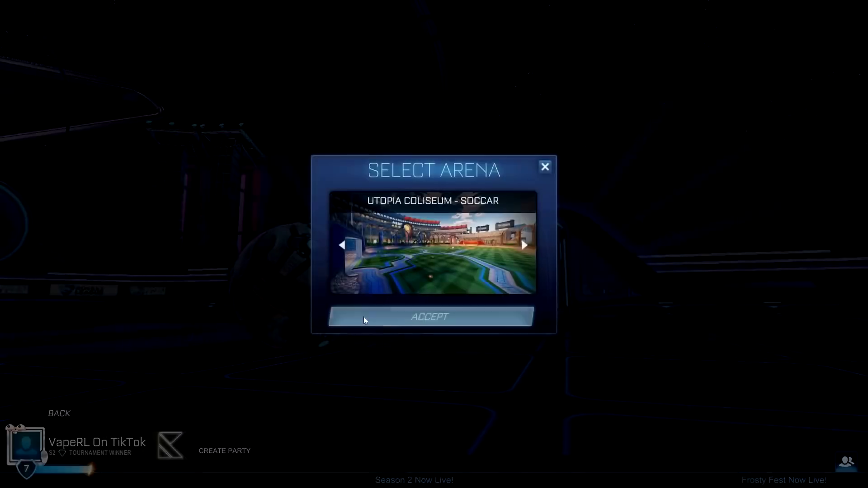